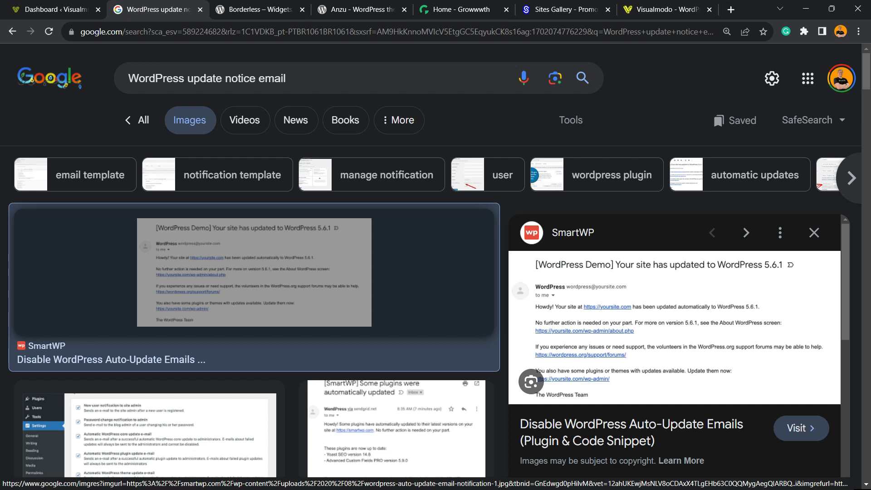
Switch to the WordPress dashboard and open the page for adding new plugins
{"action": "left_click", "coordinate": [56, 9]}
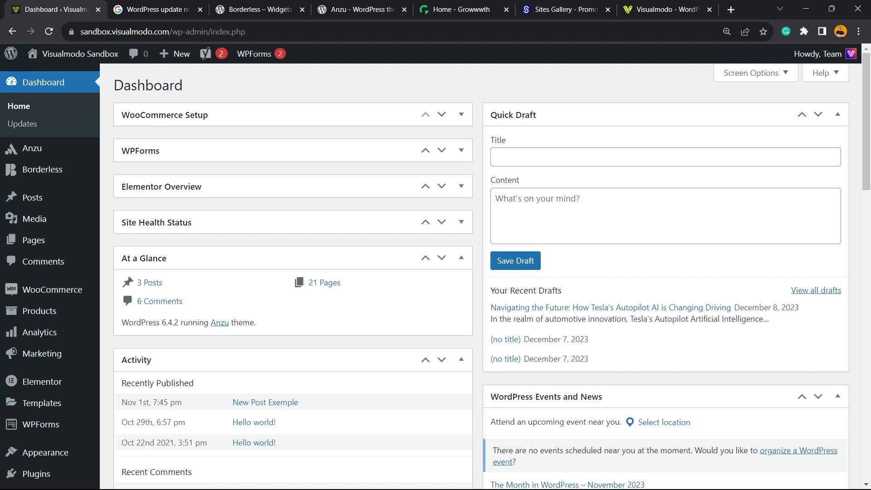
{"action": "scroll", "coordinate": [39, 198], "scroll_direction": "down", "scroll_amount": 3}
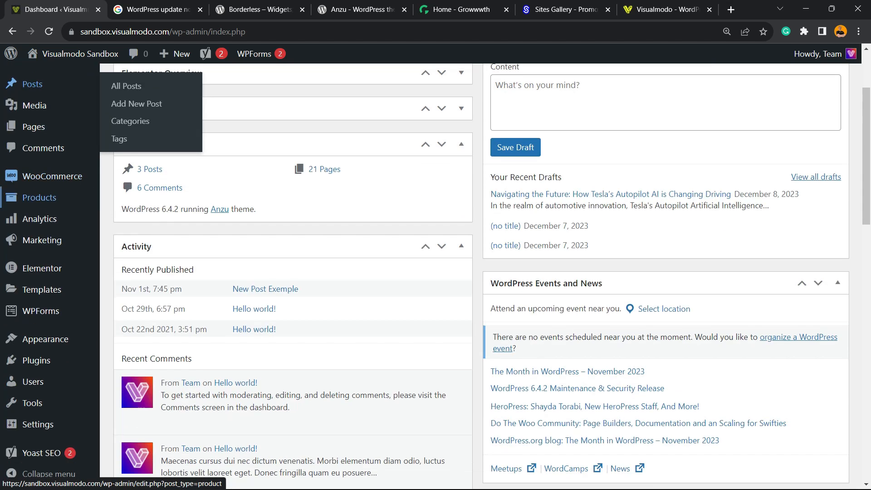
{"action": "scroll", "coordinate": [41, 272], "scroll_direction": "down", "scroll_amount": 3}
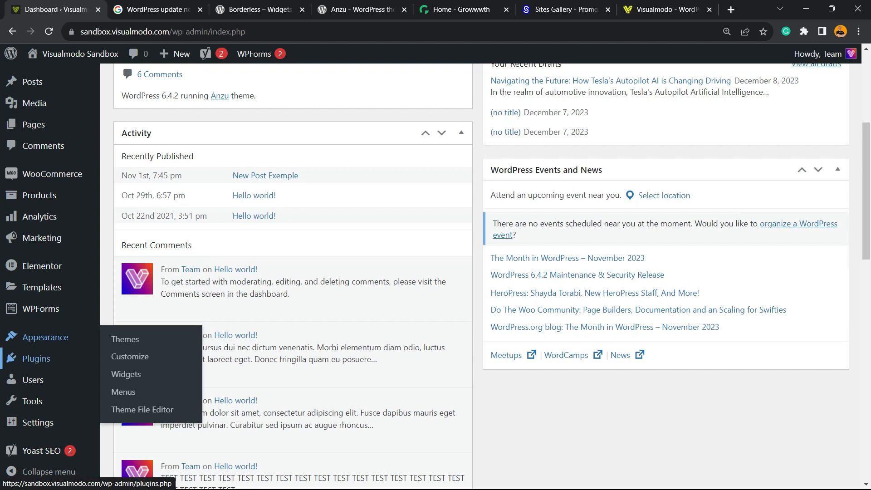
{"action": "mouse_move", "coordinate": [36, 359]}
{"action": "left_click", "coordinate": [156, 378]}
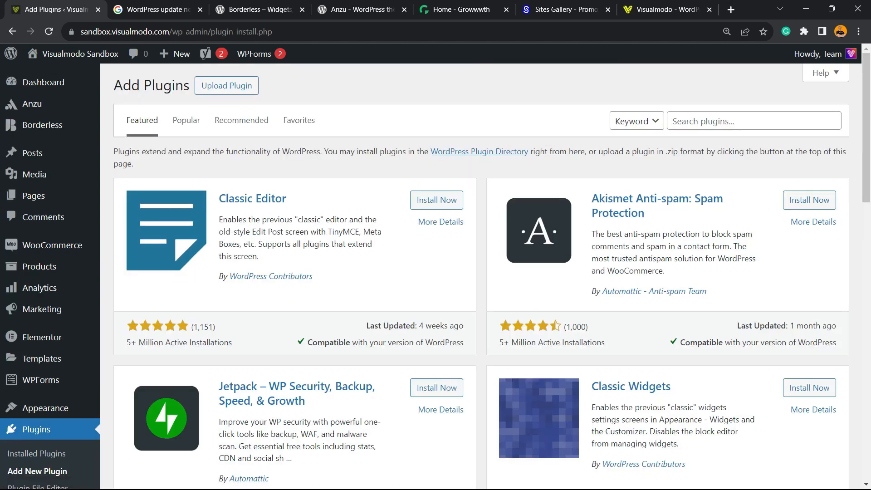
Search the plugin directory for "WP Updates Notifier"
{"action": "key", "text": "ctrl"}
{"action": "left_click", "coordinate": [726, 121]}
{"action": "type", "text": "WP Updates Notifier"}
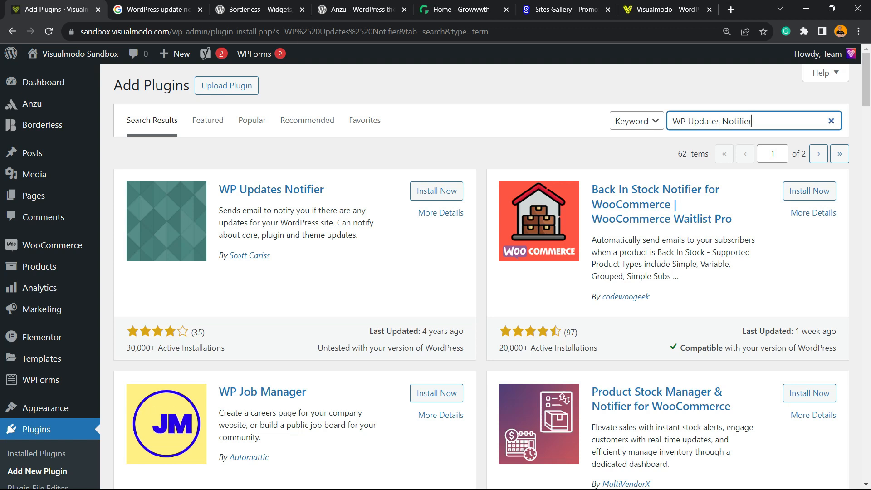
Install and activate the WP Updates Notifier plugin from the search results
{"action": "left_click_drag", "start_coordinate": [370, 332], "coordinate": [458, 331]}
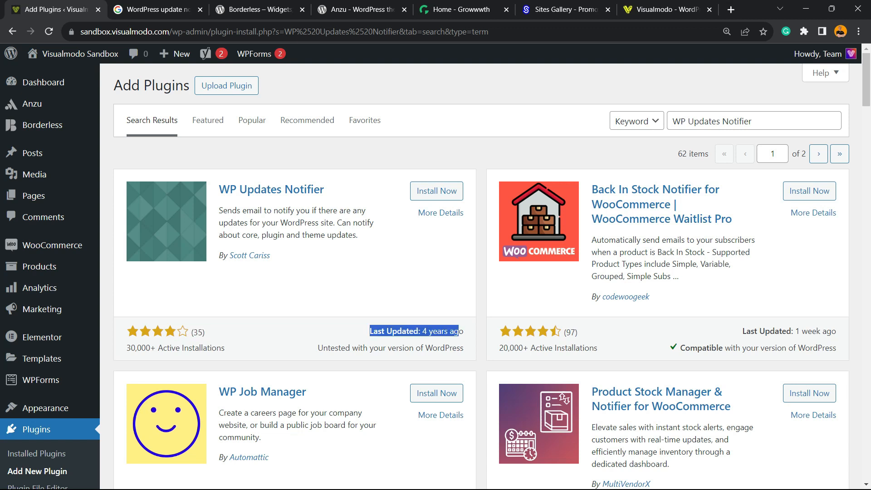
{"action": "left_click", "coordinate": [459, 332]}
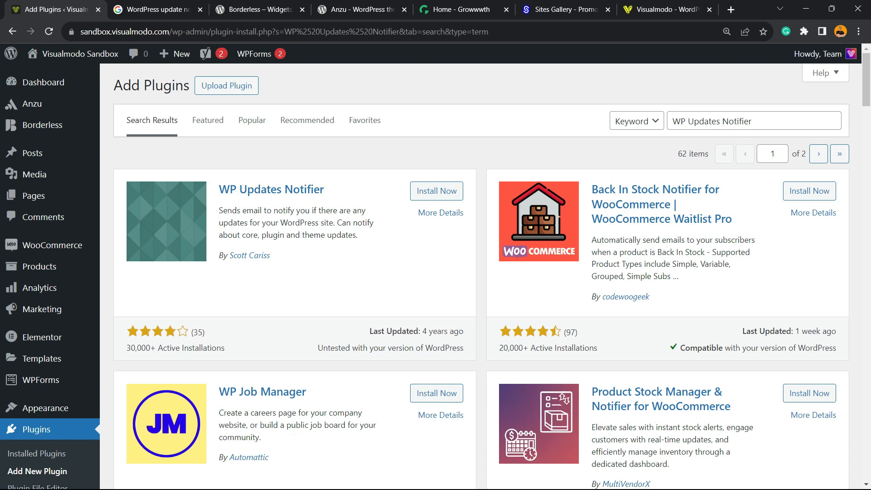
{"action": "double_click", "coordinate": [457, 331]}
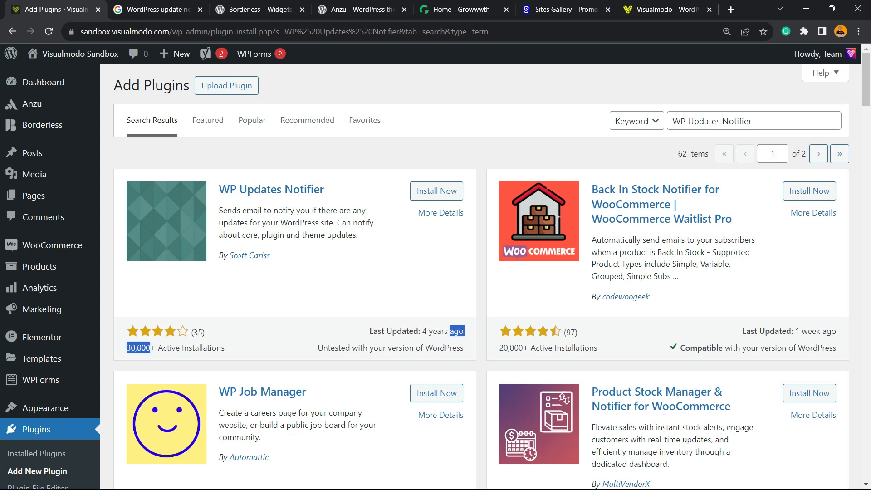
{"action": "left_click", "coordinate": [458, 332]}
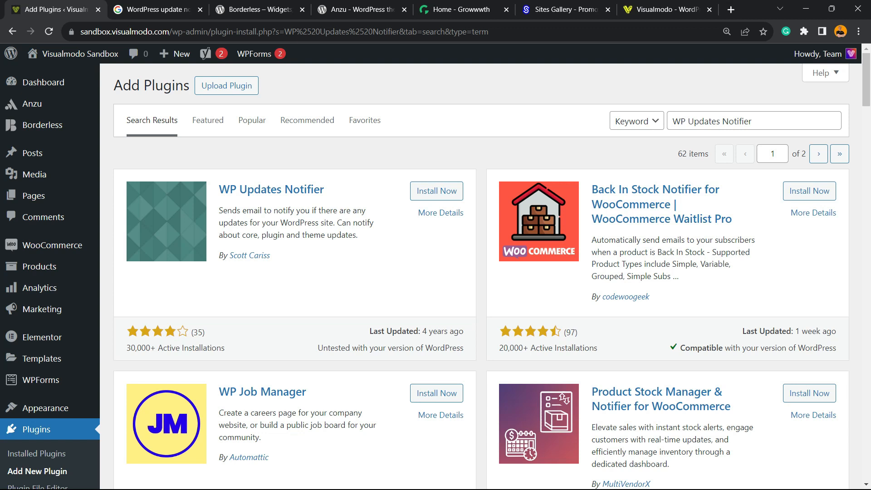
{"action": "left_click", "coordinate": [437, 190]}
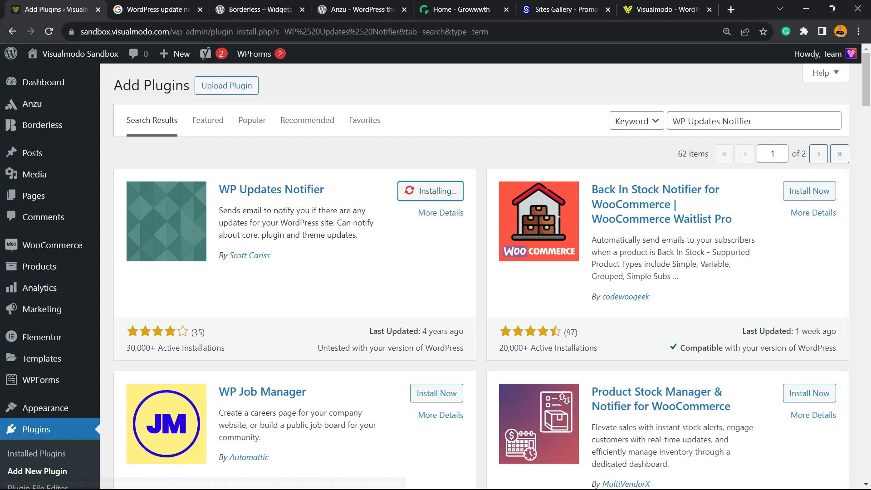
{"action": "left_click", "coordinate": [441, 191]}
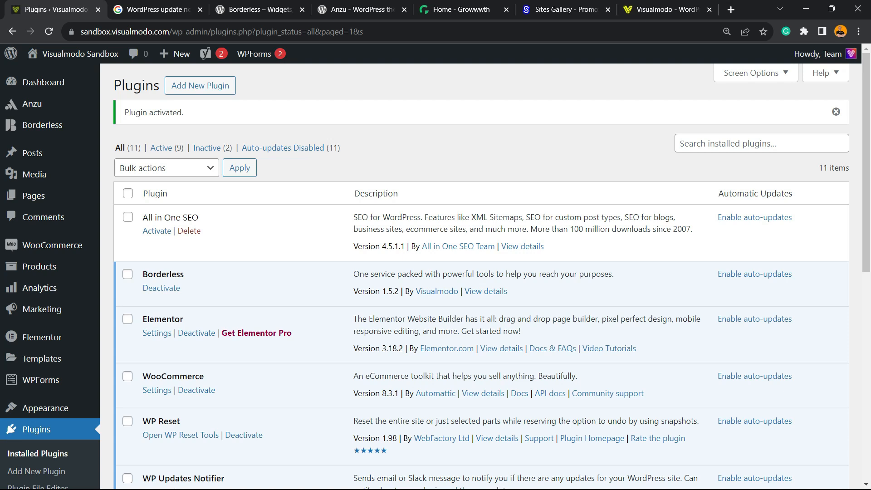
Open the settings page of the newly activated WP Updates Notifier plugin
{"action": "scroll", "coordinate": [481, 276], "scroll_direction": "down", "scroll_amount": 5}
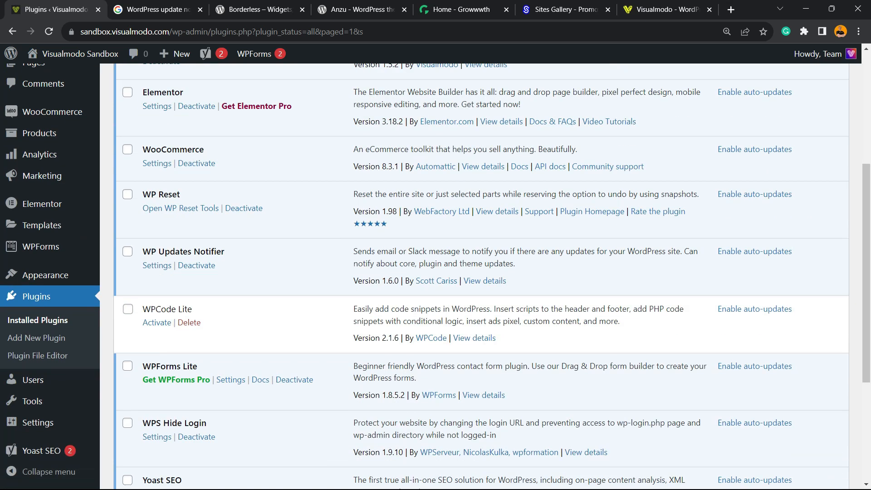
{"action": "scroll", "coordinate": [481, 276], "scroll_direction": "down", "scroll_amount": 2}
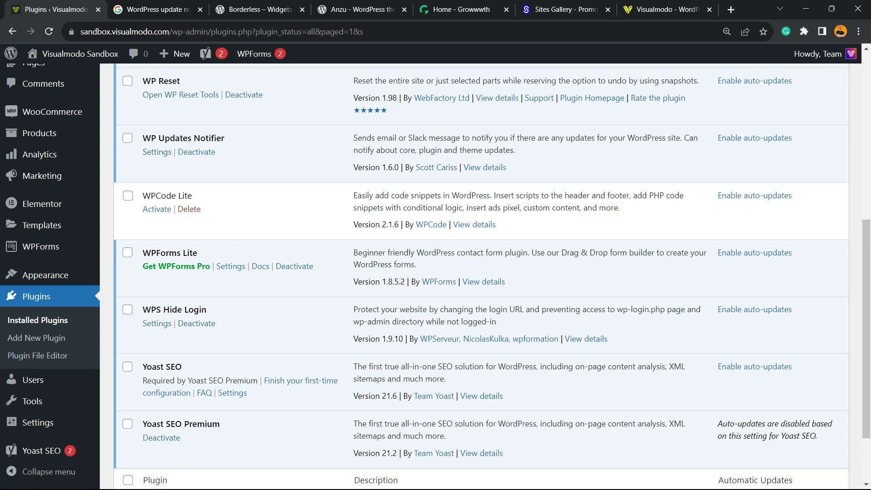
{"action": "scroll", "coordinate": [45, 245], "scroll_direction": "up", "scroll_amount": 8}
{"action": "mouse_move", "coordinate": [32, 104]}
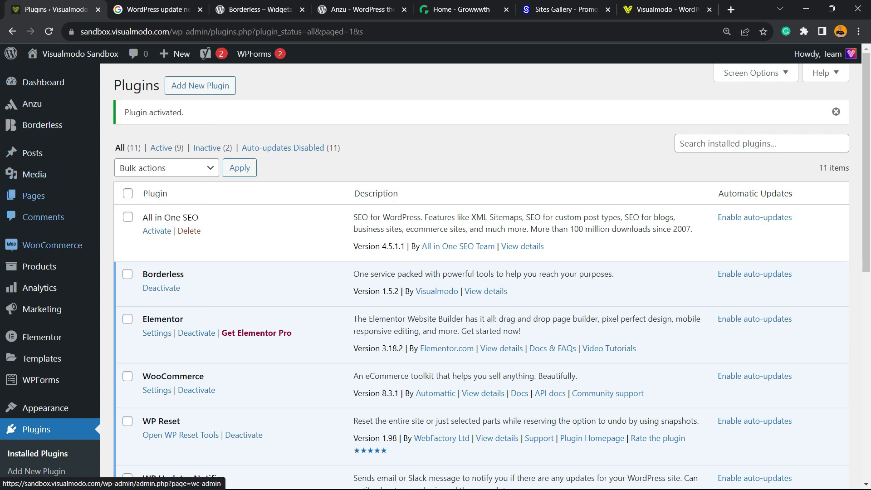
{"action": "scroll", "coordinate": [45, 245], "scroll_direction": "down", "scroll_amount": 2}
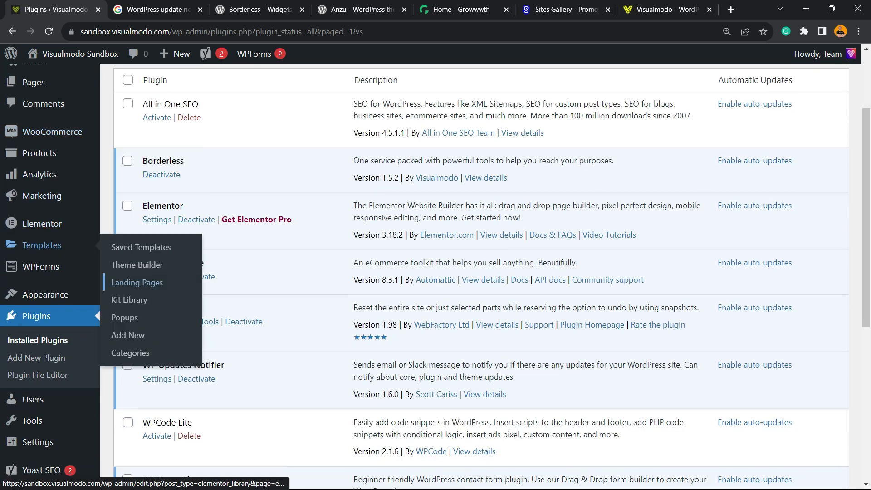
{"action": "mouse_move", "coordinate": [38, 442]}
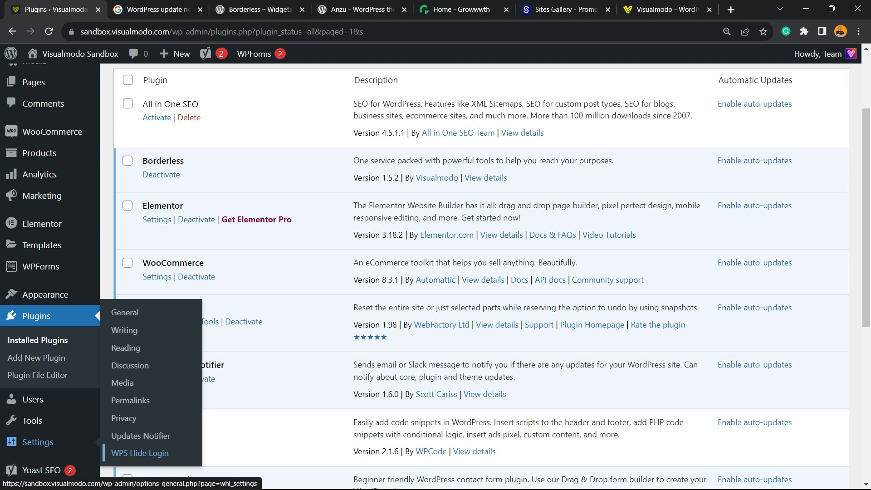
{"action": "left_click", "coordinate": [153, 434]}
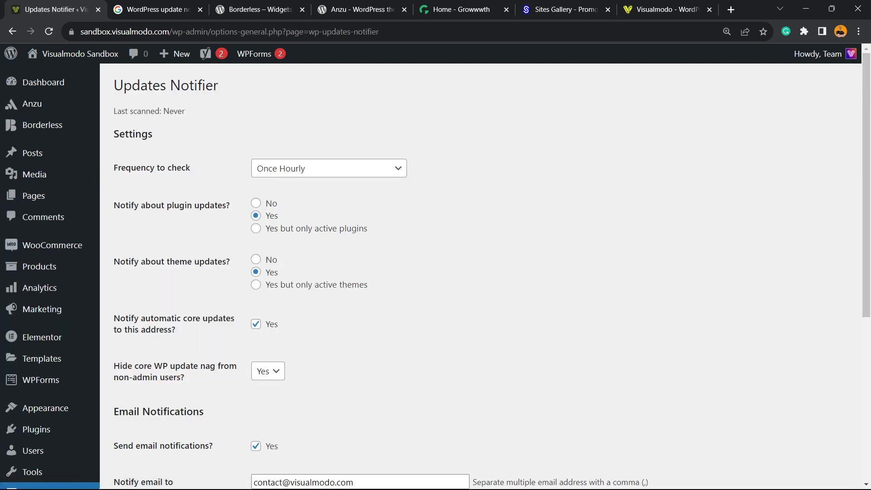
Set the Updates Notifier's frequency to check to Twice Daily
{"action": "key", "text": "ctrl+plus"}
{"action": "key", "text": "ctrl+plus"}
{"action": "key", "text": "ctrl+plus"}
{"action": "key", "text": "ctrl+plus"}
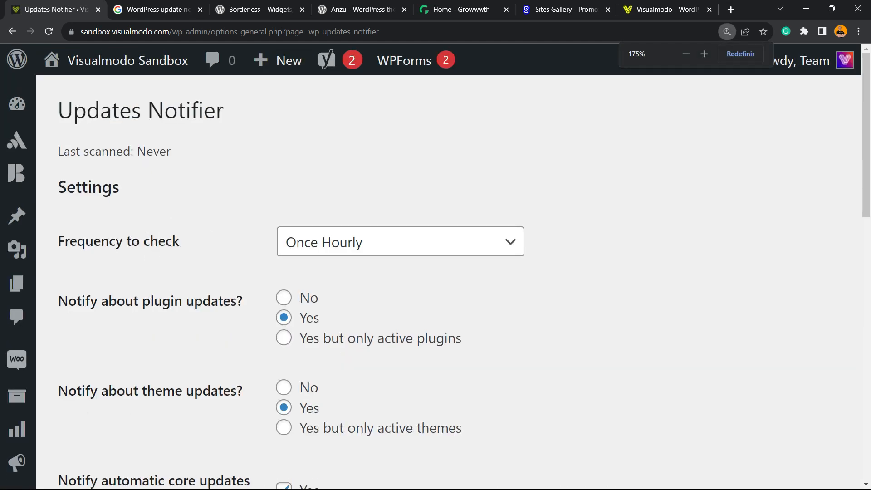
{"action": "key", "text": "ctrl+minus"}
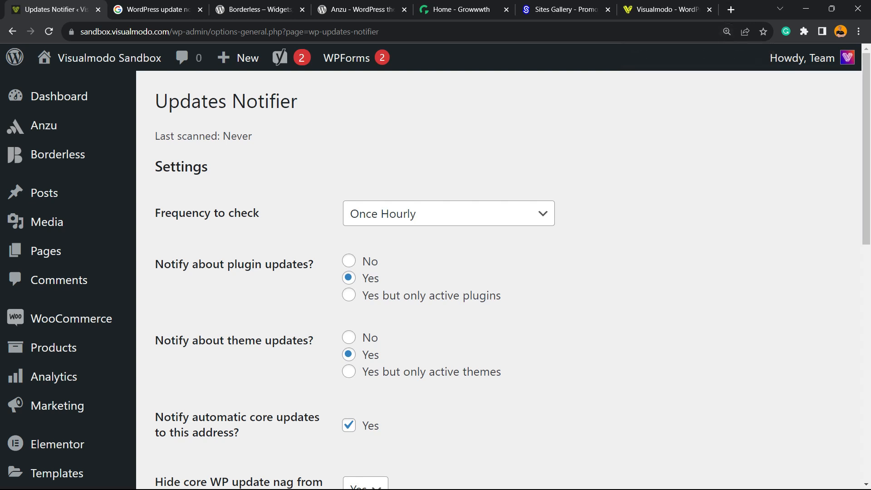
{"action": "left_click", "coordinate": [448, 214]}
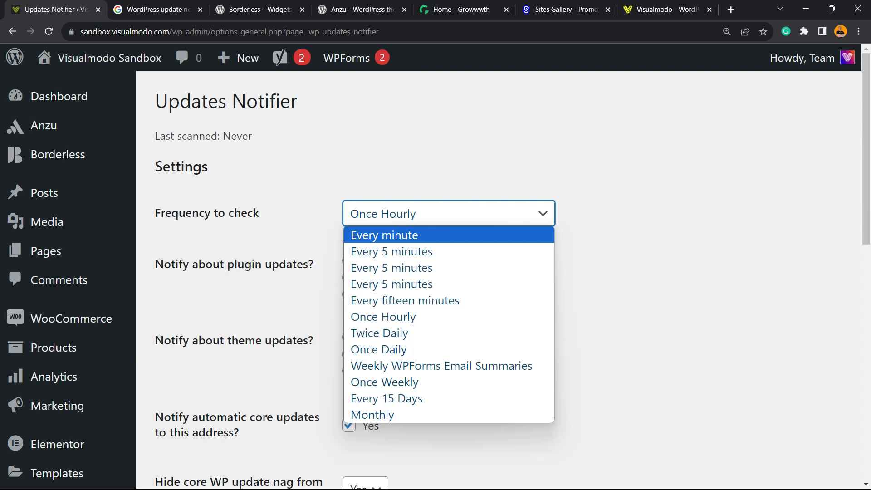
{"action": "key", "text": "Down"}
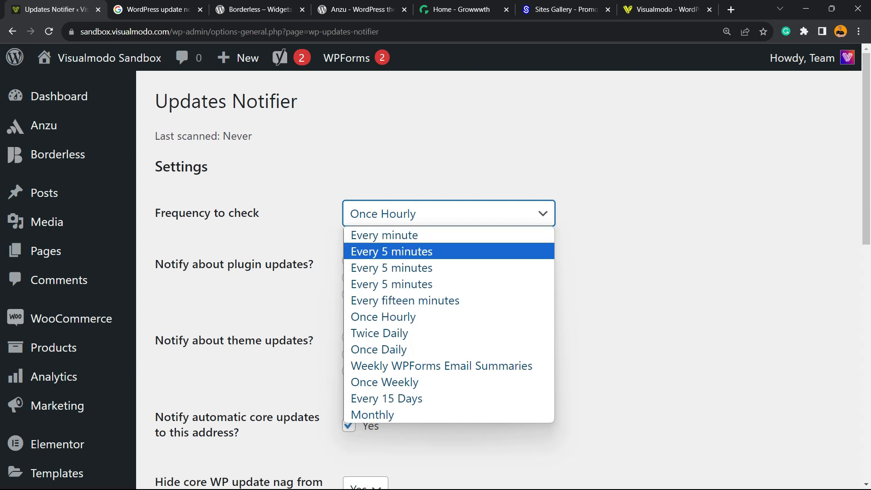
{"action": "key", "text": "Down"}
{"action": "key", "text": "Down"}
{"action": "key", "text": "Down"}
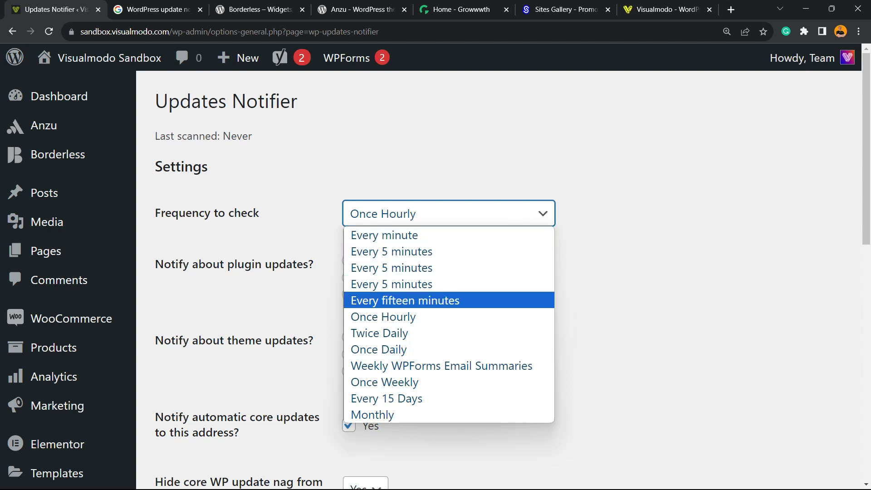
{"action": "key", "text": "Down"}
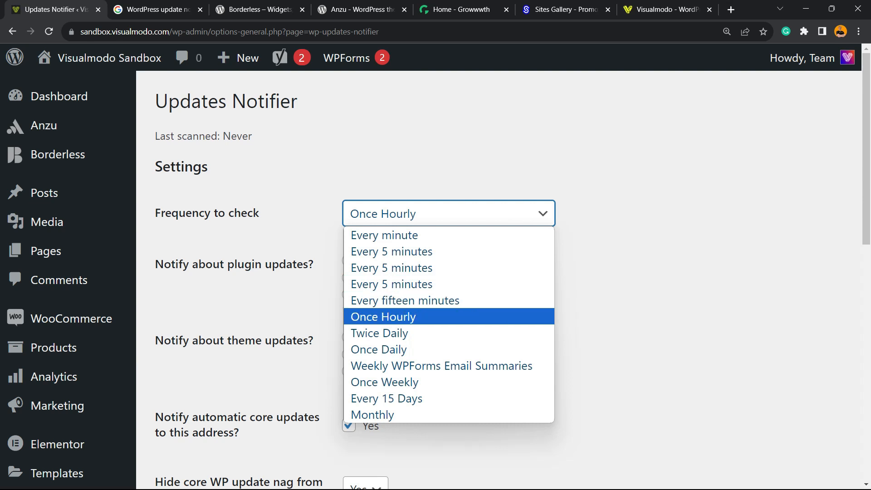
{"action": "key", "text": "Down"}
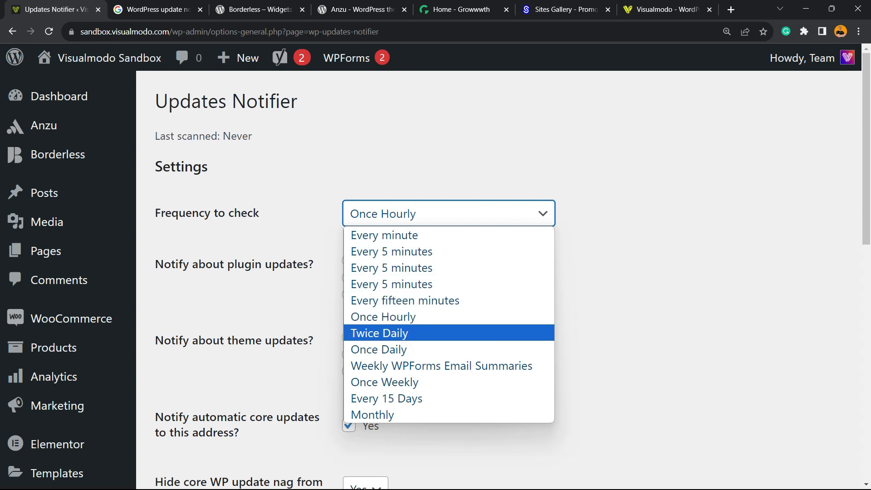
{"action": "key", "text": "Down"}
{"action": "key", "text": "Down"}
{"action": "key", "text": "Down"}
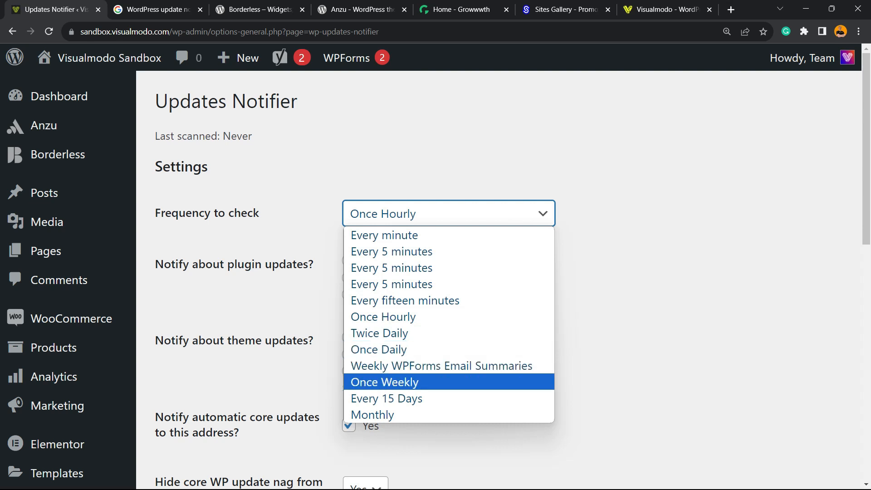
{"action": "key", "text": "Up"}
{"action": "key", "text": "Down"}
{"action": "key", "text": "Down"}
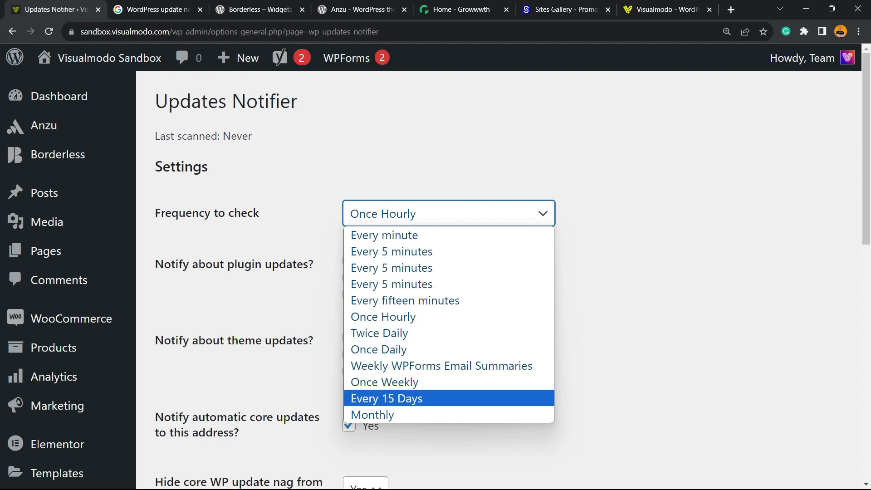
{"action": "key", "text": "Down"}
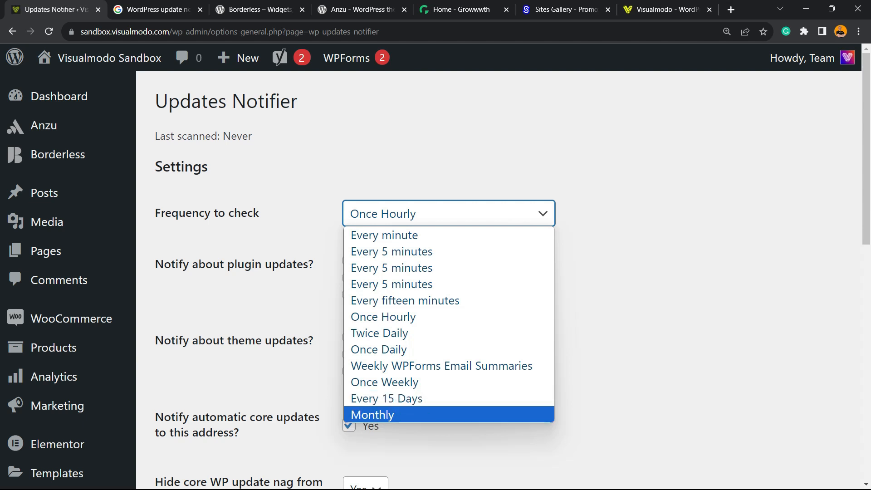
{"action": "key", "text": "Up"}
{"action": "key", "text": "Up"}
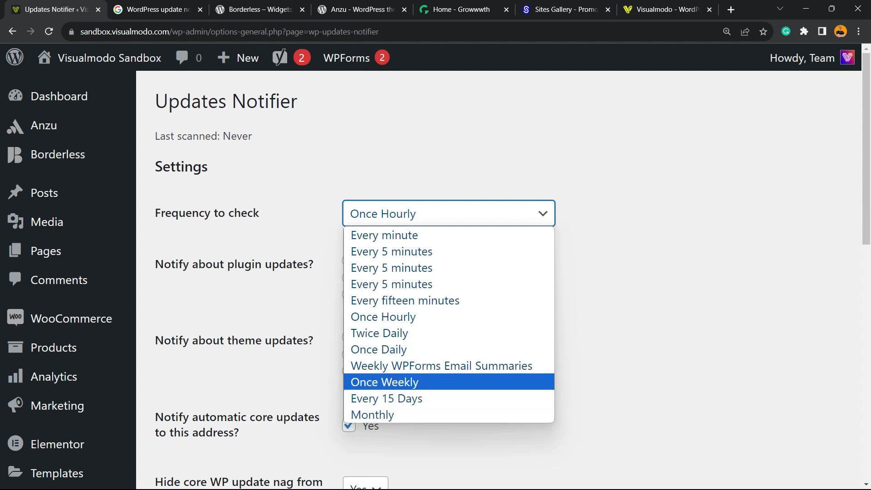
{"action": "key", "text": "Up"}
{"action": "key", "text": "Up"}
{"action": "key", "text": "Up"}
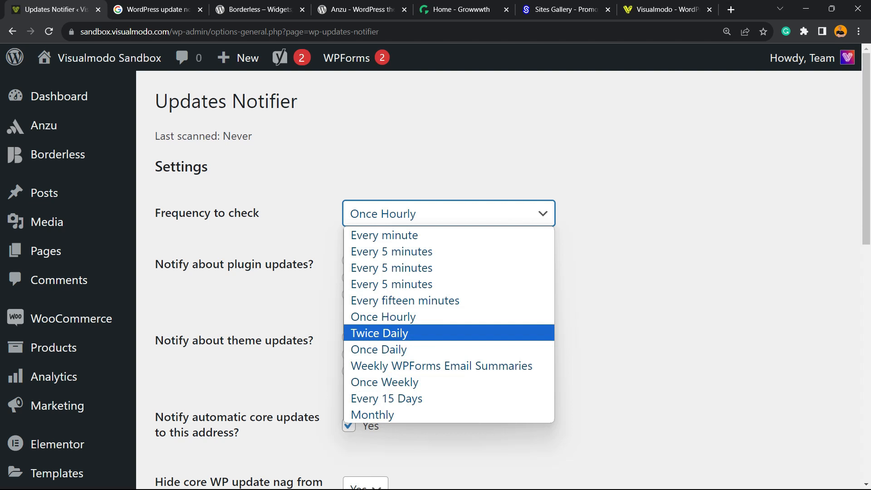
{"action": "key", "text": "Return"}
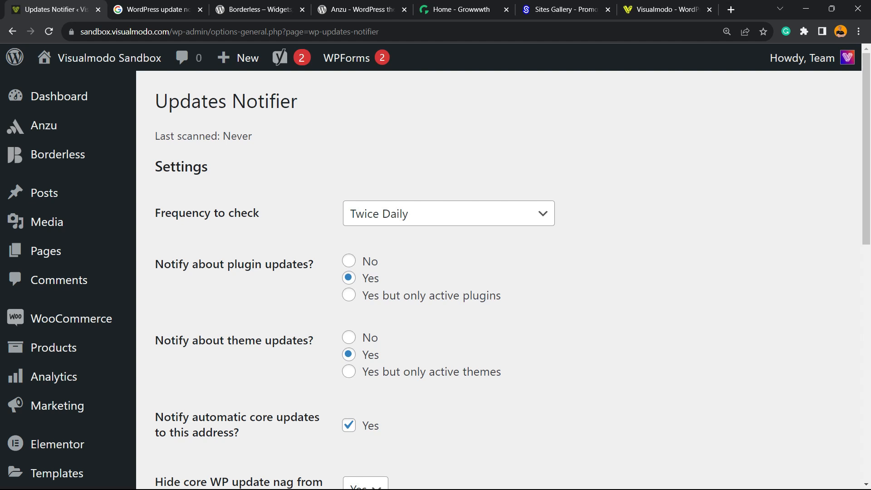
Try the other plugin update notification options, then set the choice back to Yes
{"action": "left_click", "coordinate": [349, 295]}
{"action": "left_click", "coordinate": [349, 278]}
{"action": "left_click", "coordinate": [369, 261]}
{"action": "left_click", "coordinate": [370, 279]}
Review the theme and core update options, the update nag choices and the email notification fields
{"action": "scroll", "coordinate": [499, 272], "scroll_direction": "down", "scroll_amount": 2}
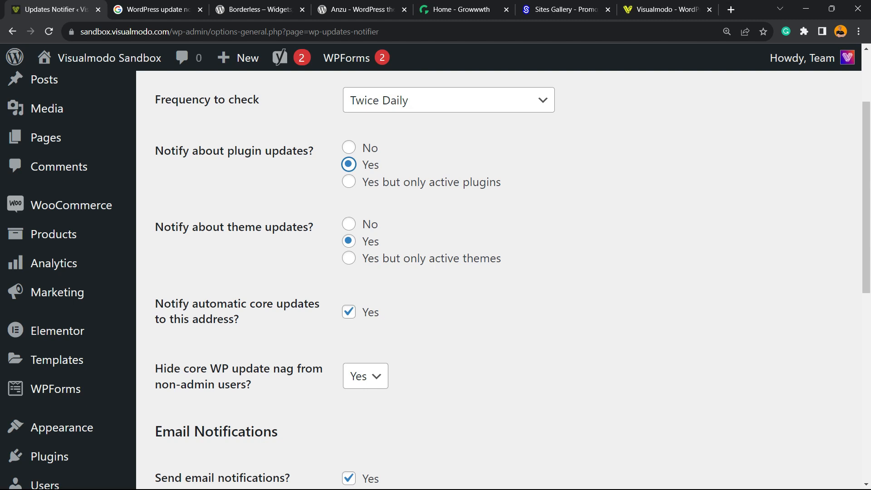
{"action": "scroll", "coordinate": [504, 281], "scroll_direction": "down", "scroll_amount": 3}
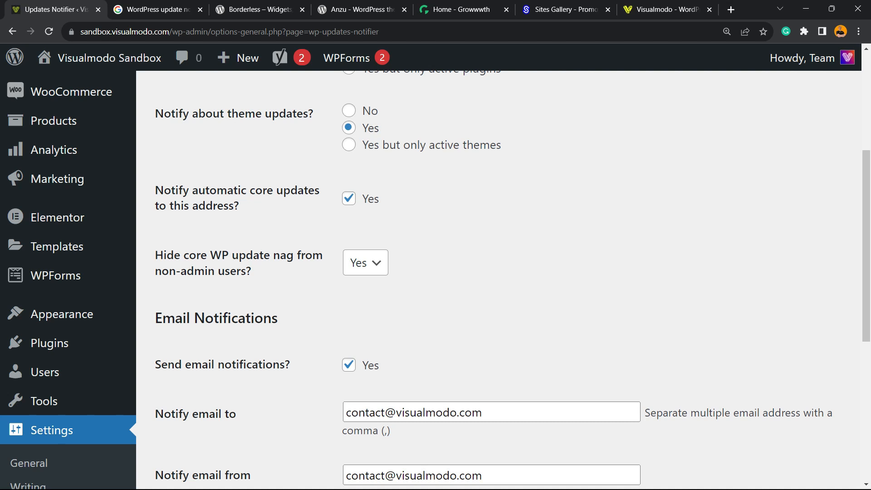
{"action": "left_click", "coordinate": [366, 263]}
{"action": "left_click", "coordinate": [365, 263]}
{"action": "scroll", "coordinate": [498, 280], "scroll_direction": "down", "scroll_amount": 1}
{"action": "scroll", "coordinate": [498, 280], "scroll_direction": "down", "scroll_amount": 2}
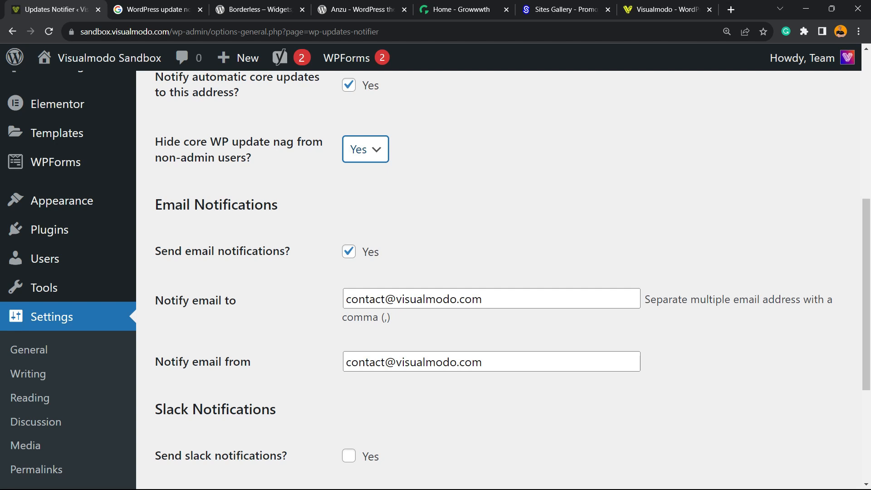
{"action": "left_click", "coordinate": [498, 300]}
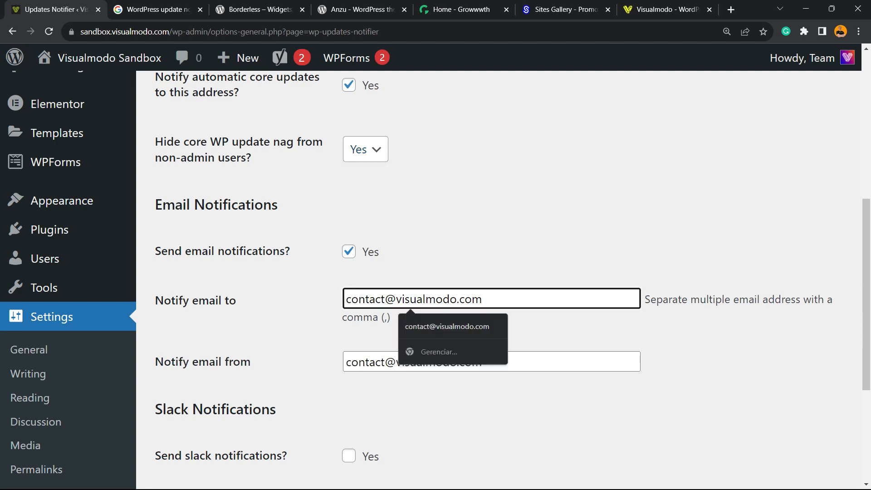
{"action": "left_click", "coordinate": [498, 273]}
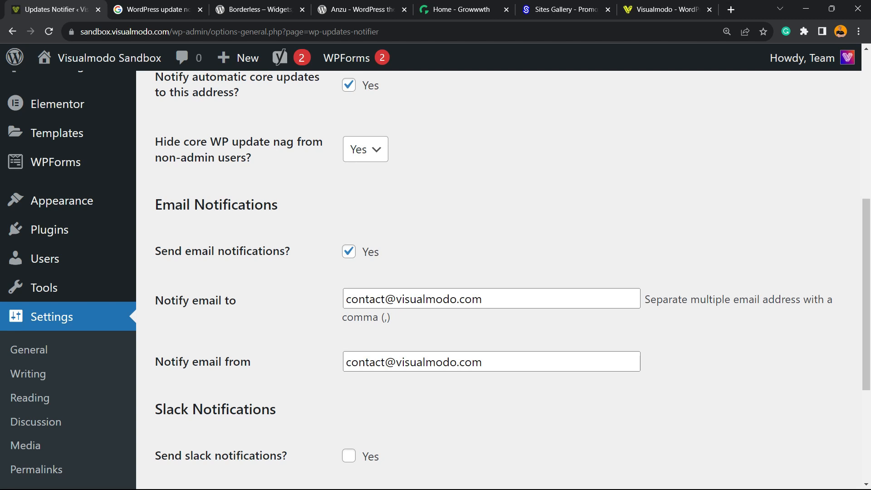
Look over the Slack notification options, leaving the webhook URL and channel empty, and save the Updates Notifier settings
{"action": "scroll", "coordinate": [500, 272], "scroll_direction": "down", "scroll_amount": 5}
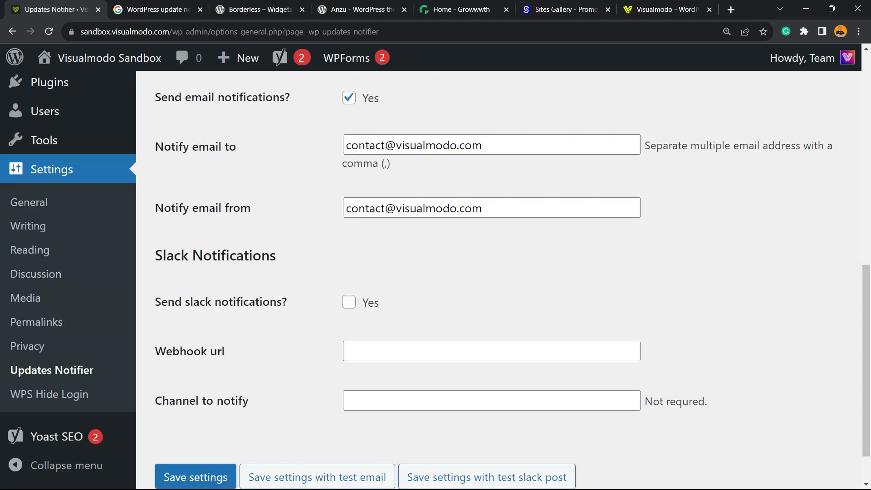
{"action": "scroll", "coordinate": [499, 273], "scroll_direction": "up", "scroll_amount": 3}
{"action": "scroll", "coordinate": [499, 272], "scroll_direction": "down", "scroll_amount": 4}
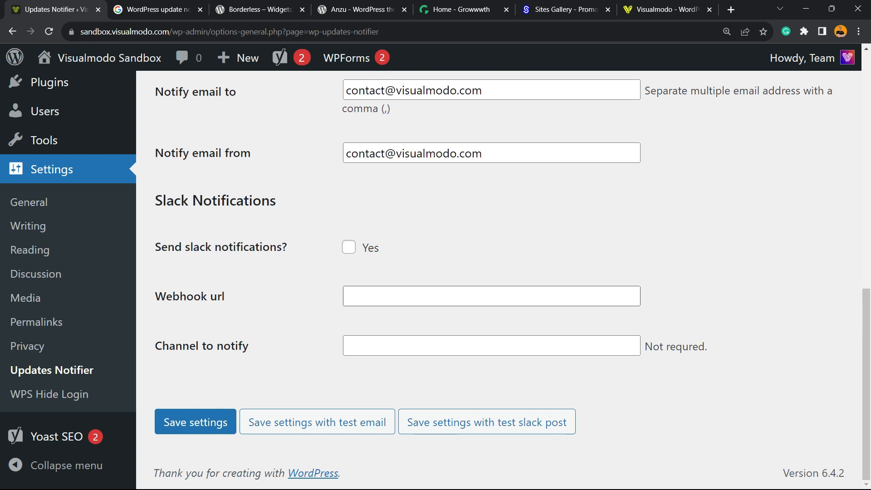
{"action": "double_click", "coordinate": [182, 297]}
{"action": "left_click", "coordinate": [399, 296]}
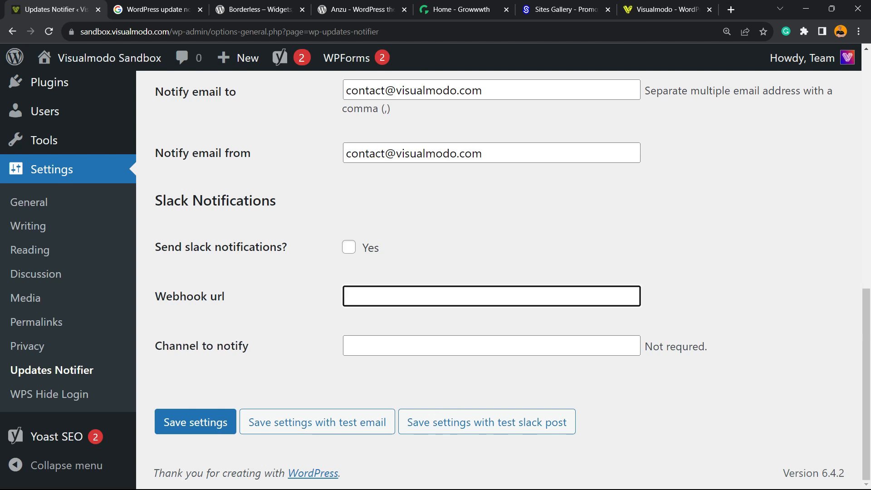
{"action": "left_click", "coordinate": [399, 346]}
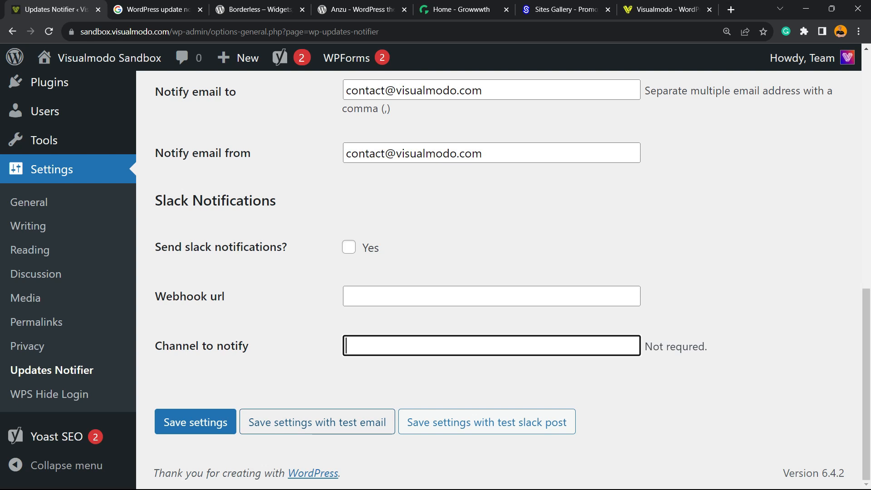
{"action": "left_click", "coordinate": [196, 422]}
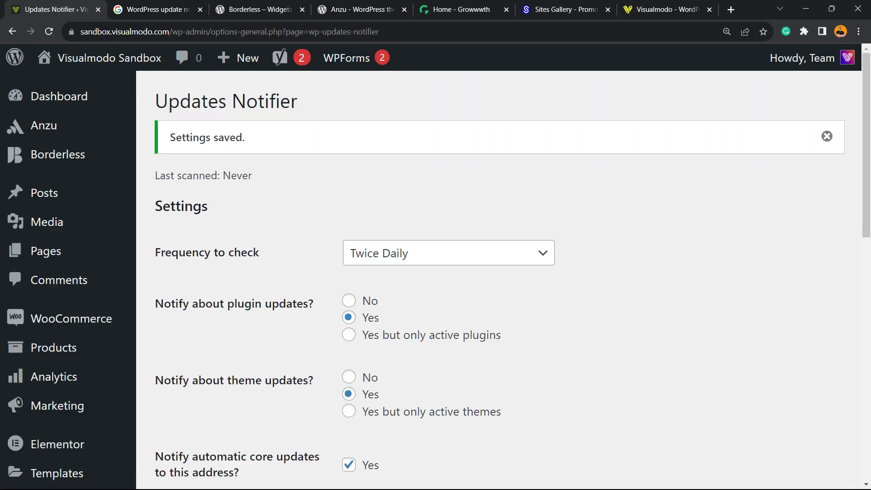
{"action": "scroll", "coordinate": [499, 272], "scroll_direction": "down", "scroll_amount": 10}
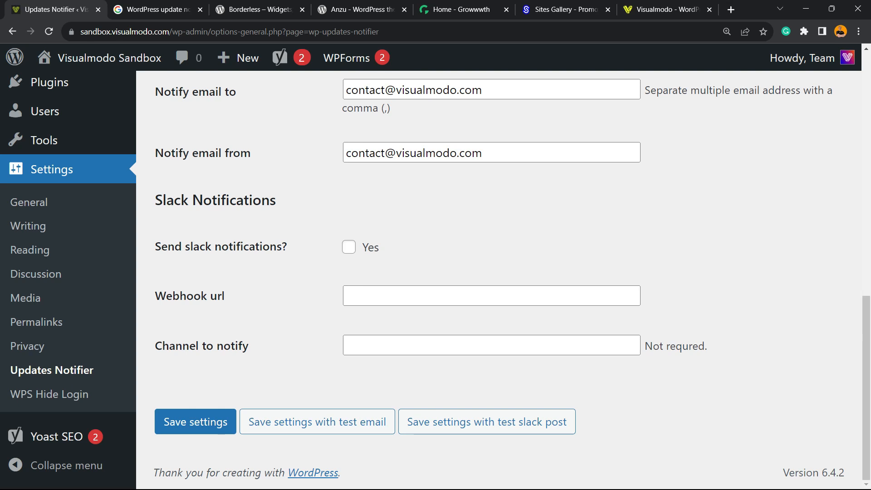
Bring up the Borderless plugin page on wordpress.org and highlight the plugin's full title
{"action": "key", "text": "ctrl+Tab"}
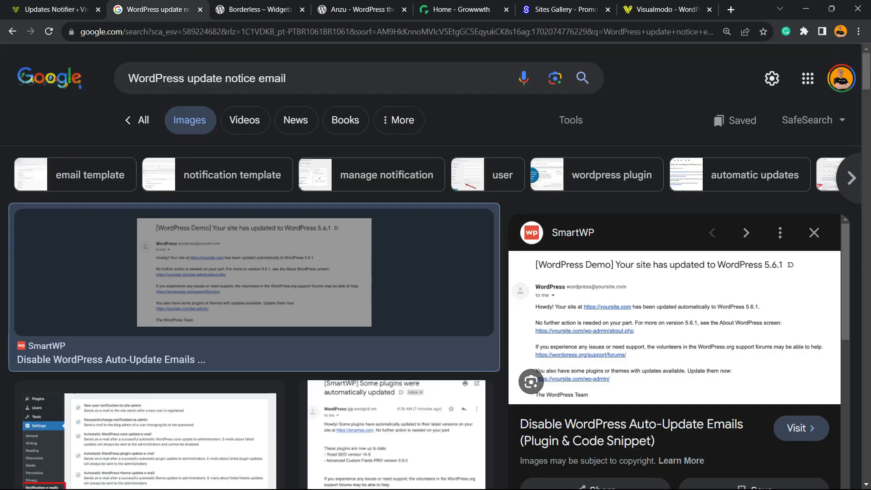
{"action": "key", "text": "ctrl+Tab"}
{"action": "double_click", "coordinate": [253, 377]}
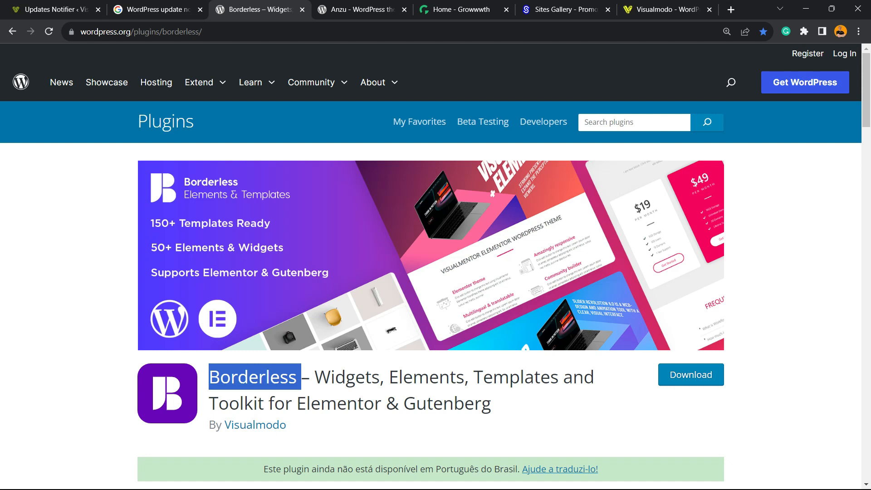
{"action": "double_click", "coordinate": [348, 377]}
{"action": "triple_click", "coordinate": [408, 378]}
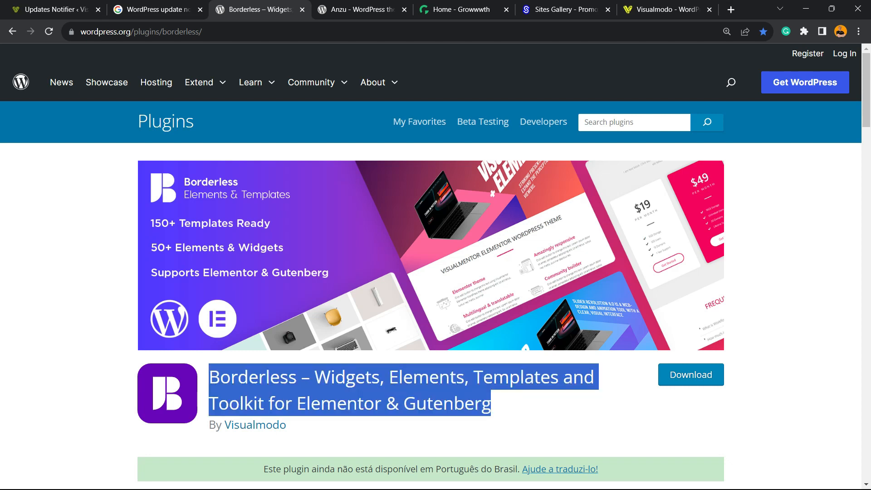
View the Anzu theme page on wordpress.org, including its preview image and download details
{"action": "key", "text": "ctrl+Tab"}
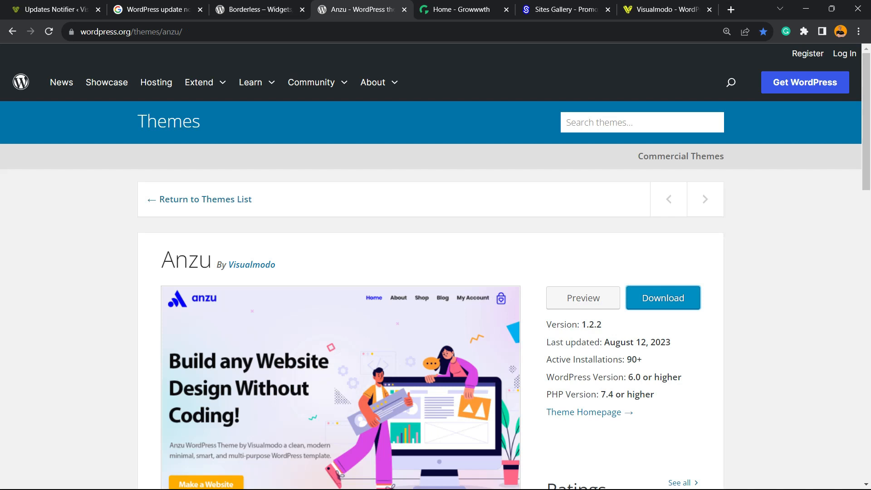
{"action": "scroll", "coordinate": [663, 298], "scroll_direction": "down", "scroll_amount": 1}
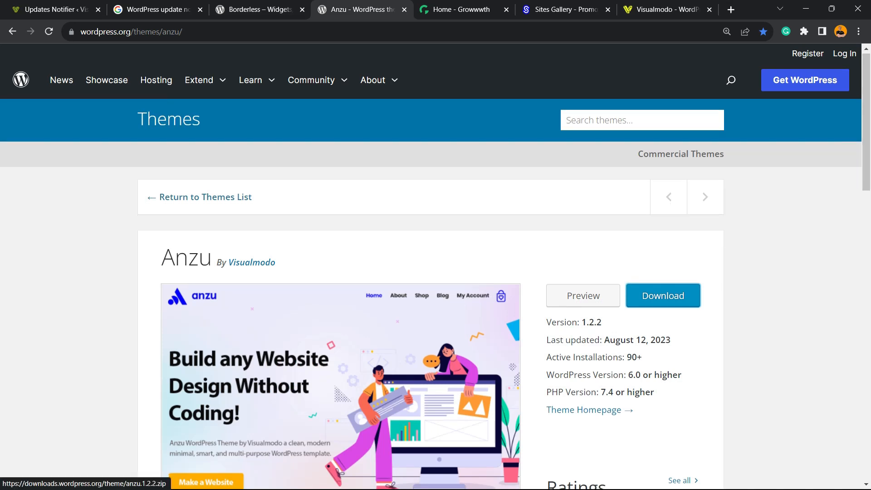
{"action": "scroll", "coordinate": [663, 298], "scroll_direction": "down", "scroll_amount": 8}
{"action": "scroll", "coordinate": [663, 298], "scroll_direction": "up", "scroll_amount": 9}
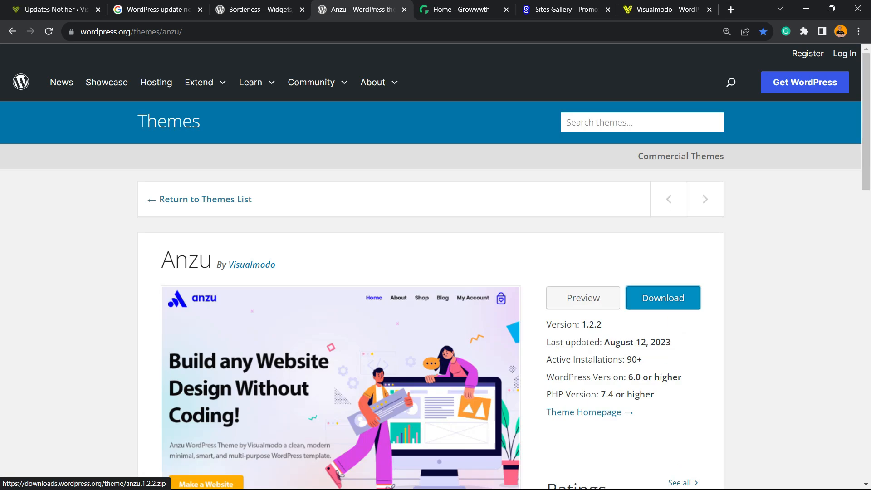
Show the Growwwth guest posting website and browse its list of partner sites
{"action": "key", "text": "ctrl+Tab"}
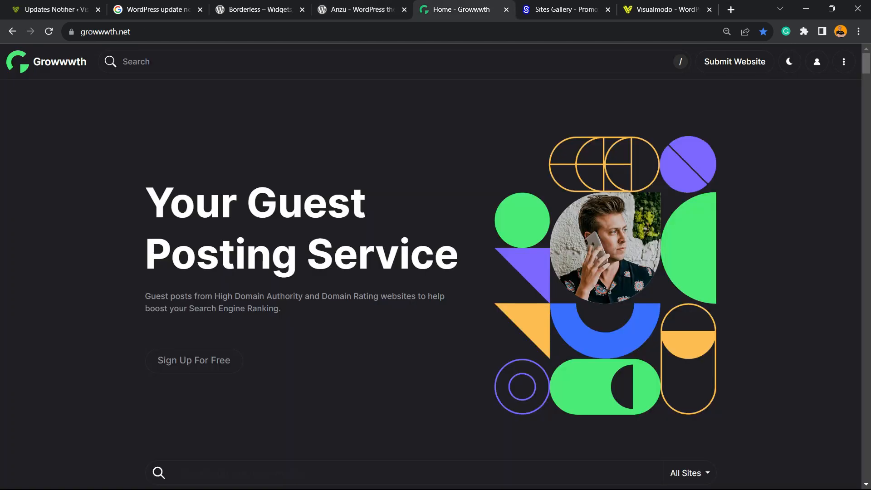
{"action": "double_click", "coordinate": [109, 32]}
{"action": "scroll", "coordinate": [236, 272], "scroll_direction": "down", "scroll_amount": 8}
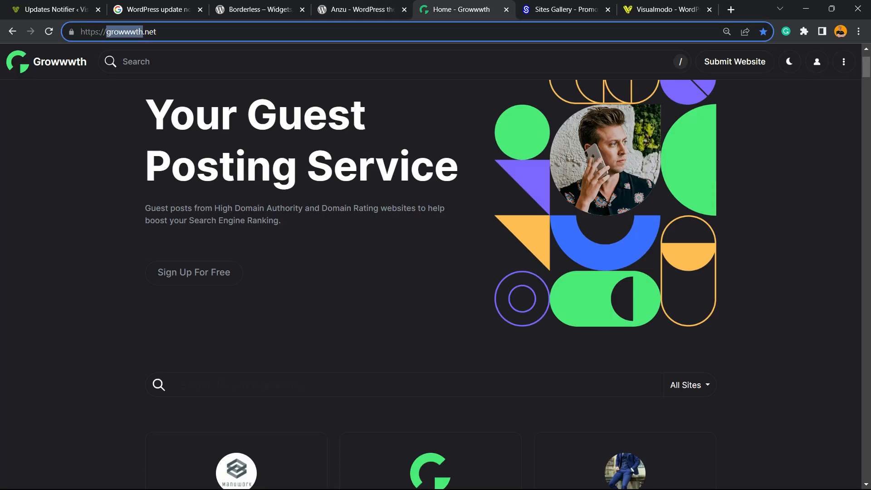
{"action": "scroll", "coordinate": [236, 273], "scroll_direction": "down", "scroll_amount": 8}
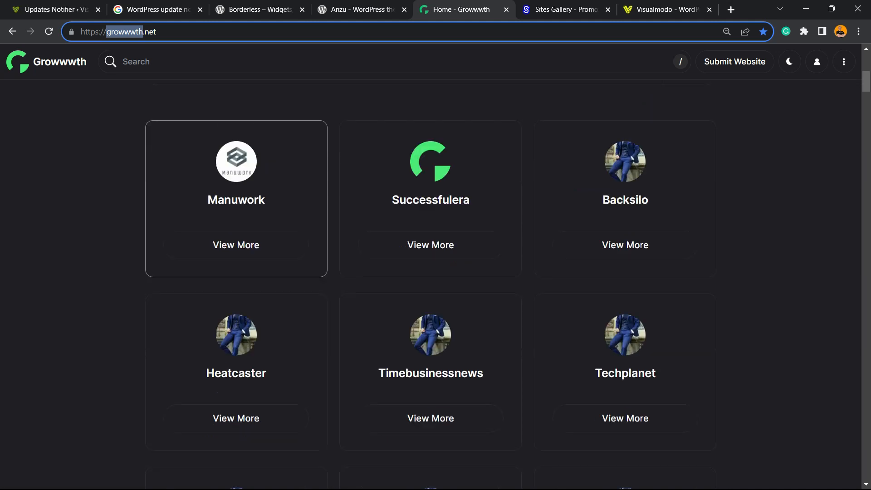
{"action": "scroll", "coordinate": [236, 272], "scroll_direction": "down", "scroll_amount": 15}
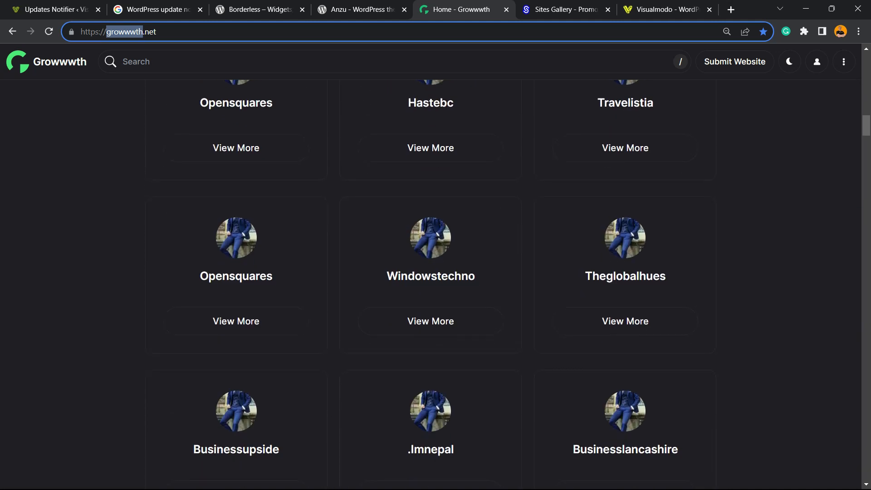
{"action": "scroll", "coordinate": [431, 272], "scroll_direction": "down", "scroll_amount": 15}
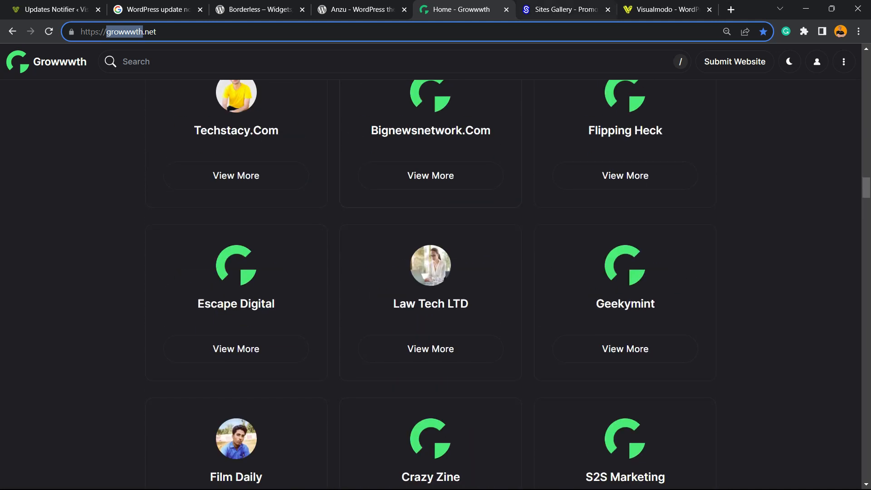
Show the Sites Gallery website and browse its site of the day and submitted websites
{"action": "key", "text": "ctrl+Tab"}
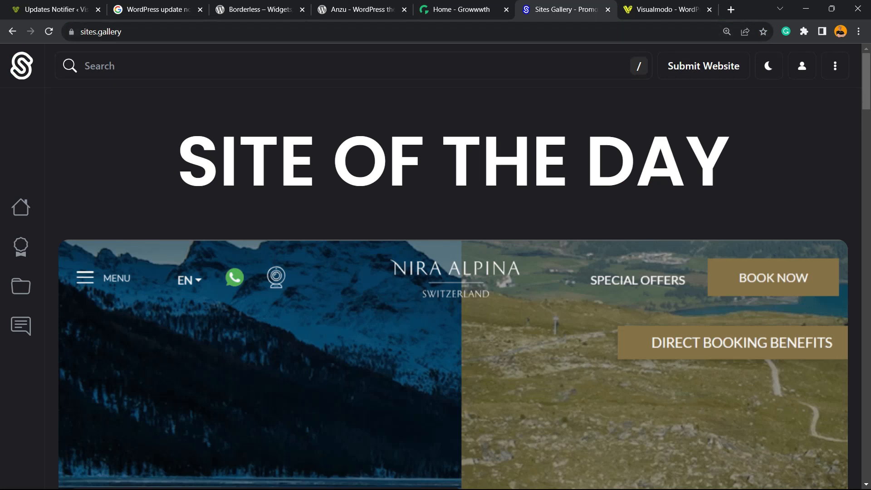
{"action": "scroll", "coordinate": [454, 289], "scroll_direction": "down", "scroll_amount": 5}
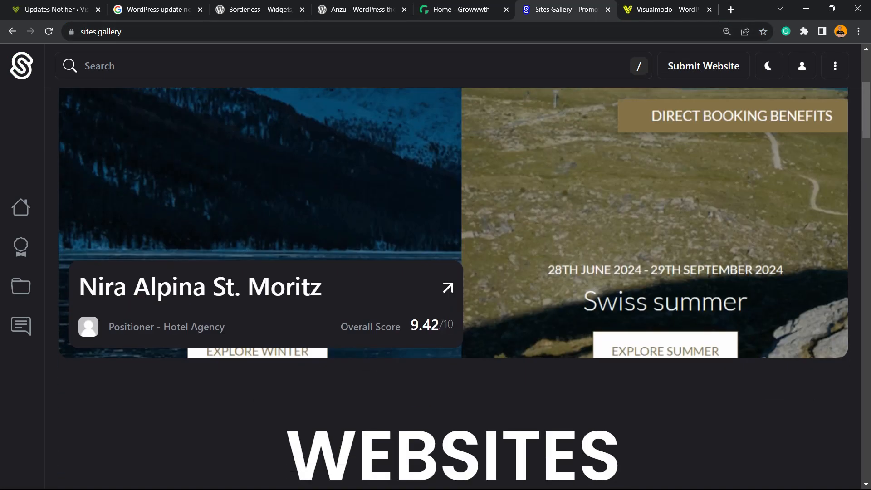
{"action": "scroll", "coordinate": [454, 288], "scroll_direction": "down", "scroll_amount": 14}
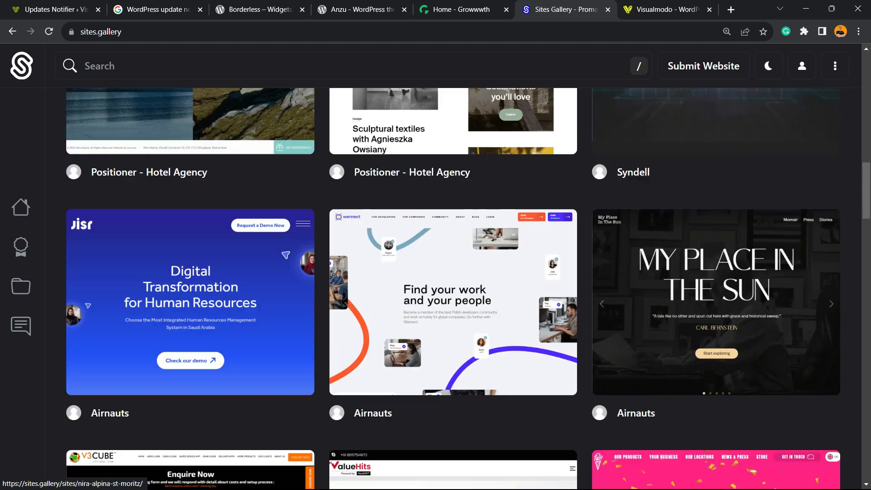
{"action": "scroll", "coordinate": [191, 127], "scroll_direction": "down", "scroll_amount": 13}
{"action": "scroll", "coordinate": [190, 127], "scroll_direction": "down", "scroll_amount": 3}
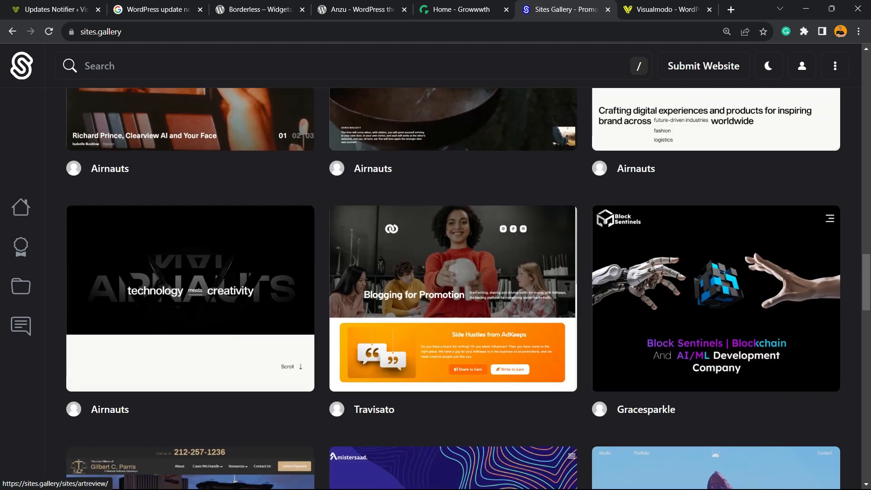
{"action": "scroll", "coordinate": [190, 227], "scroll_direction": "down", "scroll_amount": 5}
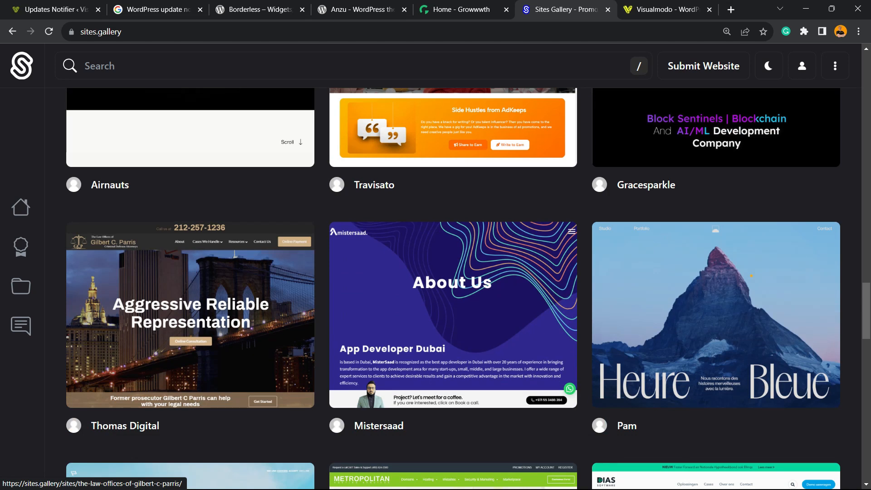
Open the Templates Library on the Visualmodo website and browse the ready-made starter templates
{"action": "key", "text": "ctrl+Tab"}
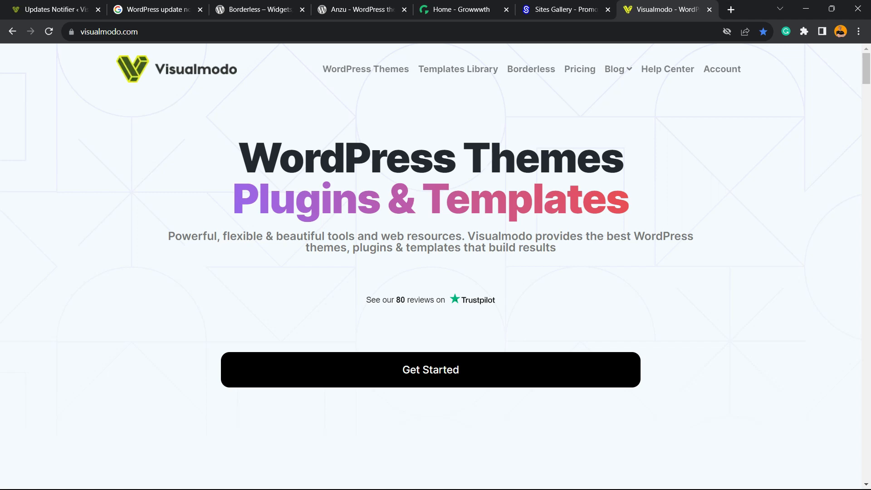
{"action": "left_click", "coordinate": [458, 69]}
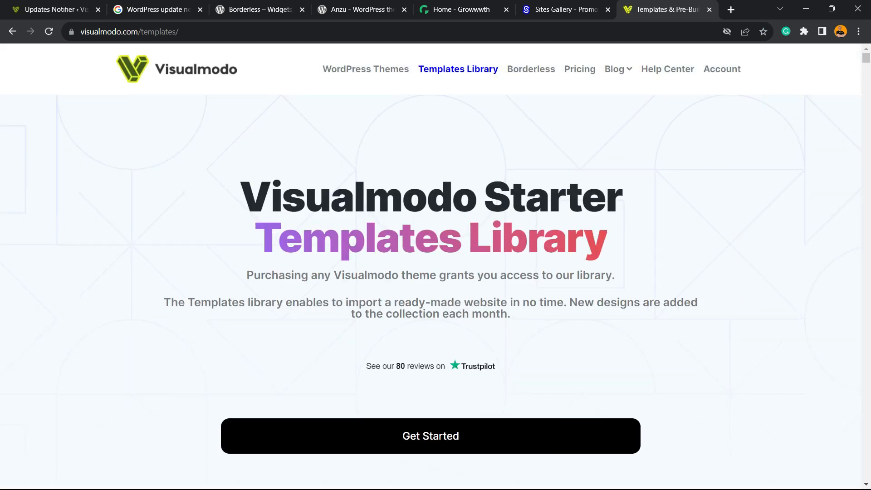
{"action": "scroll", "coordinate": [277, 250], "scroll_direction": "down", "scroll_amount": 12}
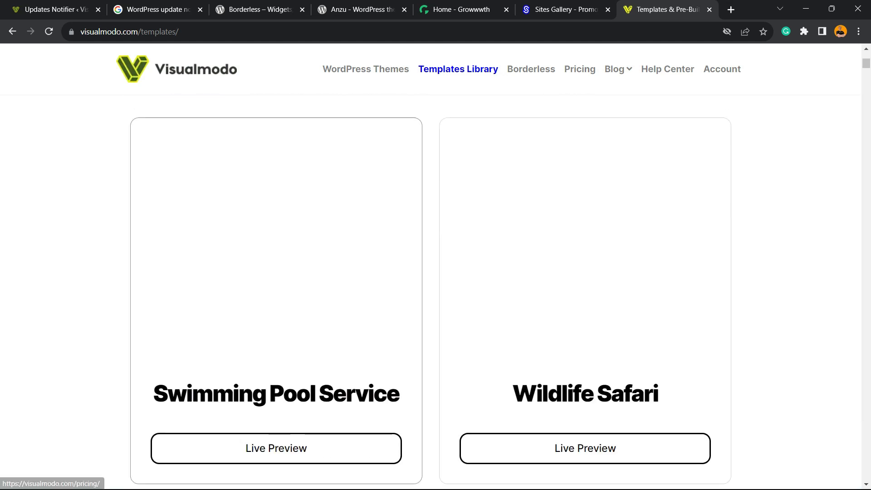
{"action": "scroll", "coordinate": [277, 273], "scroll_direction": "down", "scroll_amount": 5}
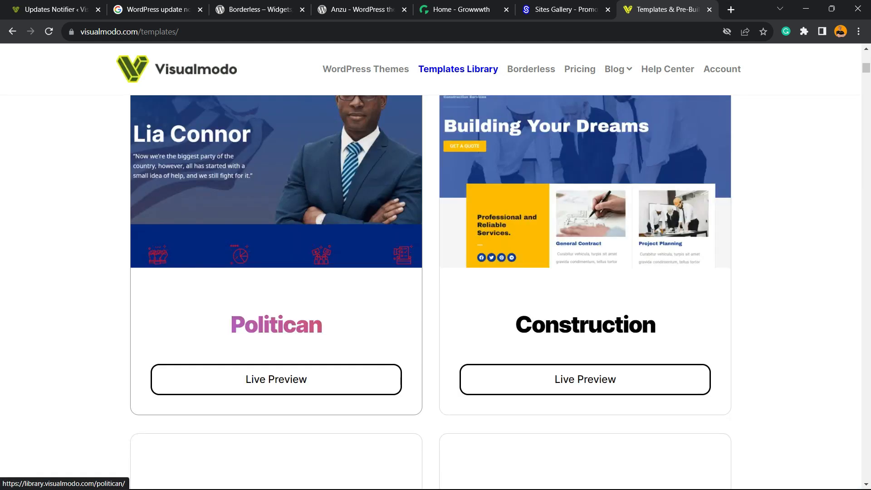
{"action": "scroll", "coordinate": [276, 272], "scroll_direction": "down", "scroll_amount": 4}
{"action": "scroll", "coordinate": [276, 290], "scroll_direction": "down", "scroll_amount": 20}
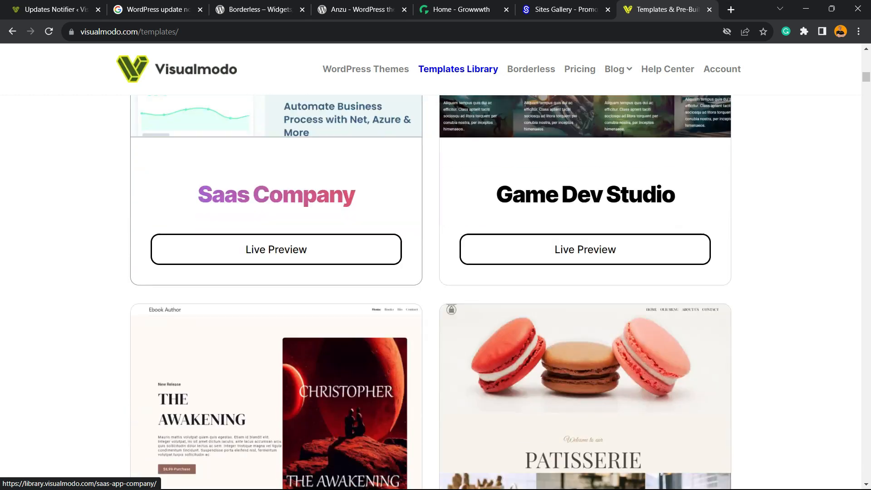
{"action": "scroll", "coordinate": [277, 290], "scroll_direction": "down", "scroll_amount": 20}
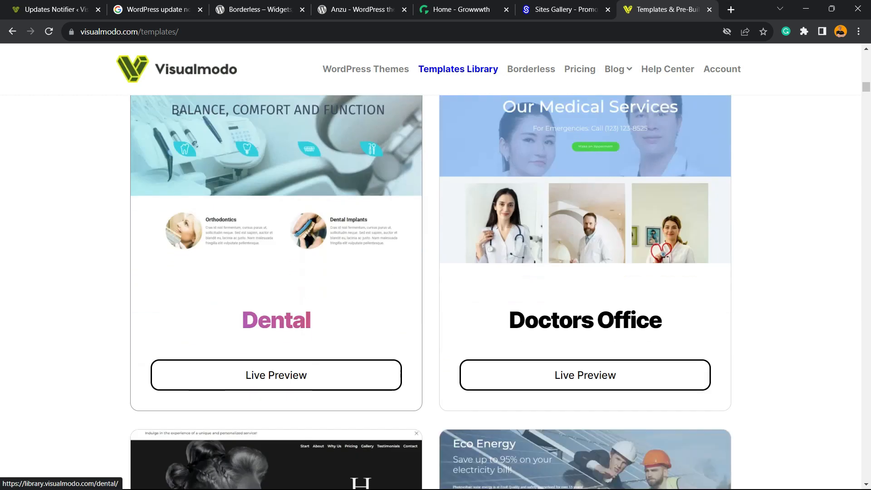
{"action": "scroll", "coordinate": [276, 290], "scroll_direction": "down", "scroll_amount": 20}
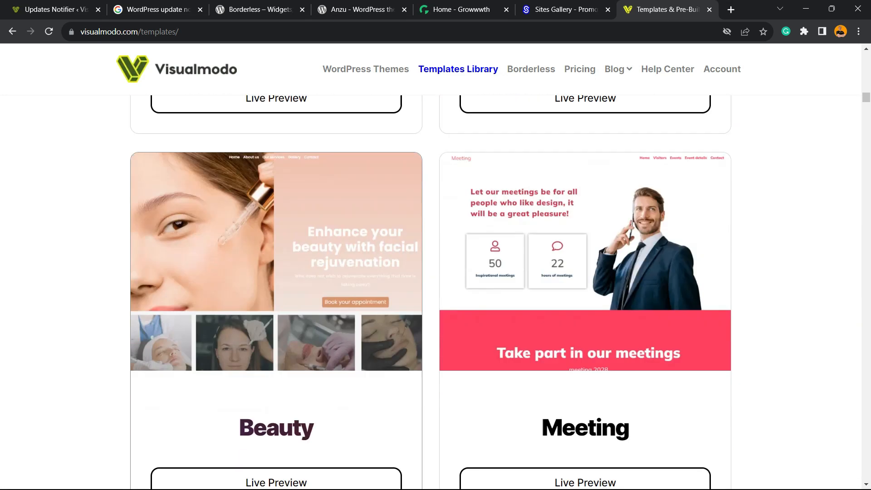
{"action": "scroll", "coordinate": [277, 290], "scroll_direction": "down", "scroll_amount": 10}
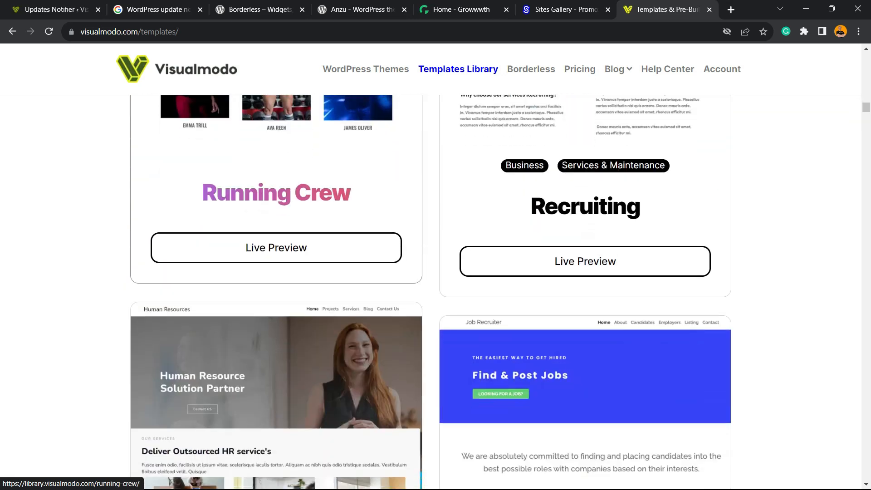
{"action": "scroll", "coordinate": [276, 291], "scroll_direction": "down", "scroll_amount": 20}
{"action": "scroll", "coordinate": [276, 291], "scroll_direction": "down", "scroll_amount": 20}
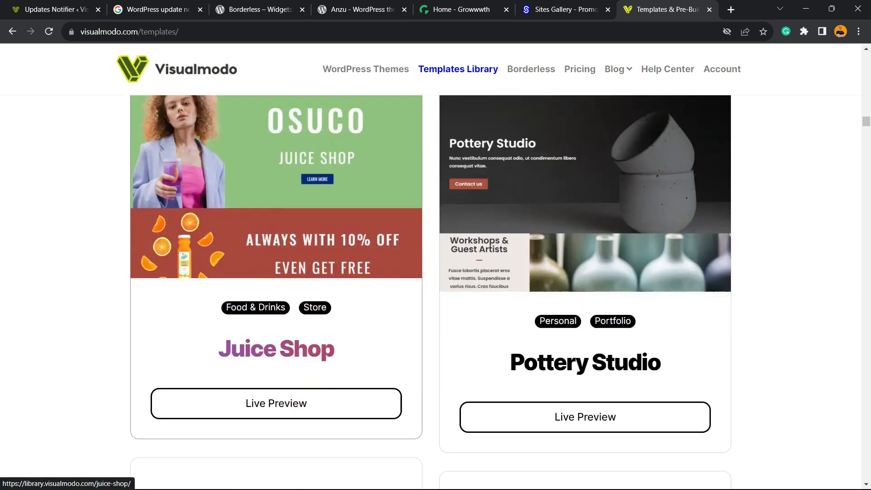
{"action": "scroll", "coordinate": [277, 290], "scroll_direction": "down", "scroll_amount": 7}
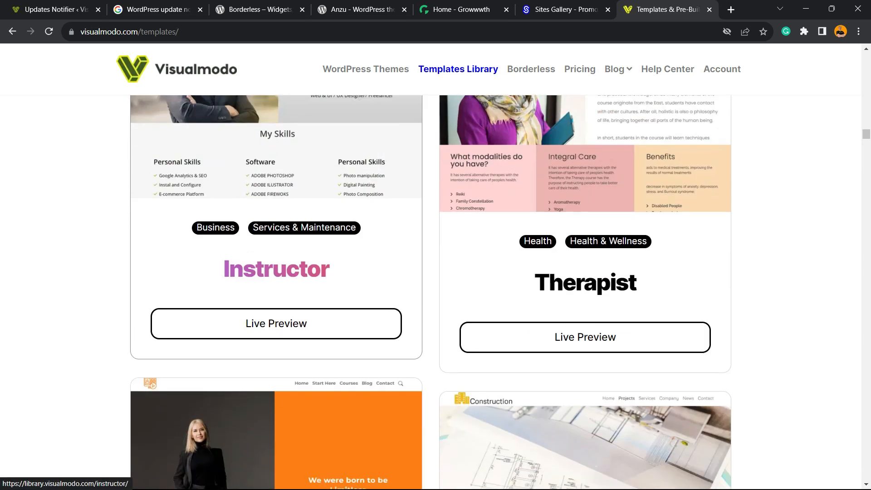
{"action": "scroll", "coordinate": [277, 291], "scroll_direction": "down", "scroll_amount": 11}
{"action": "scroll", "coordinate": [276, 291], "scroll_direction": "down", "scroll_amount": 17}
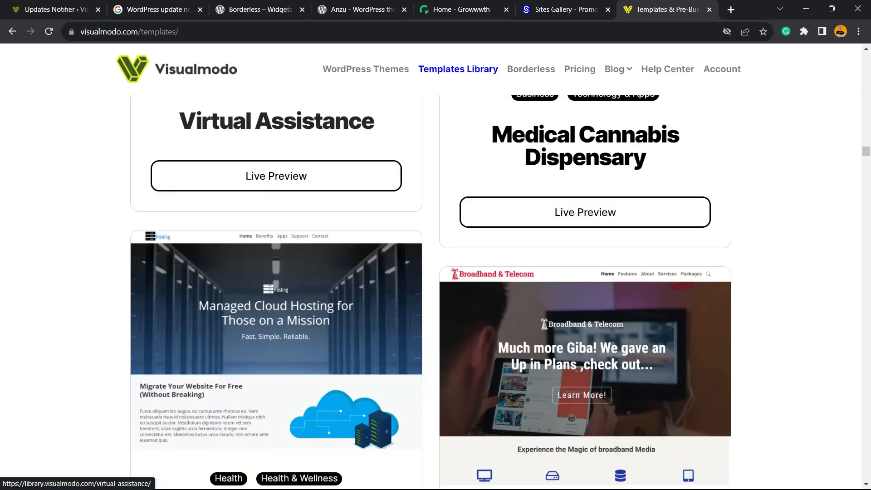
{"action": "scroll", "coordinate": [276, 291], "scroll_direction": "down", "scroll_amount": 16}
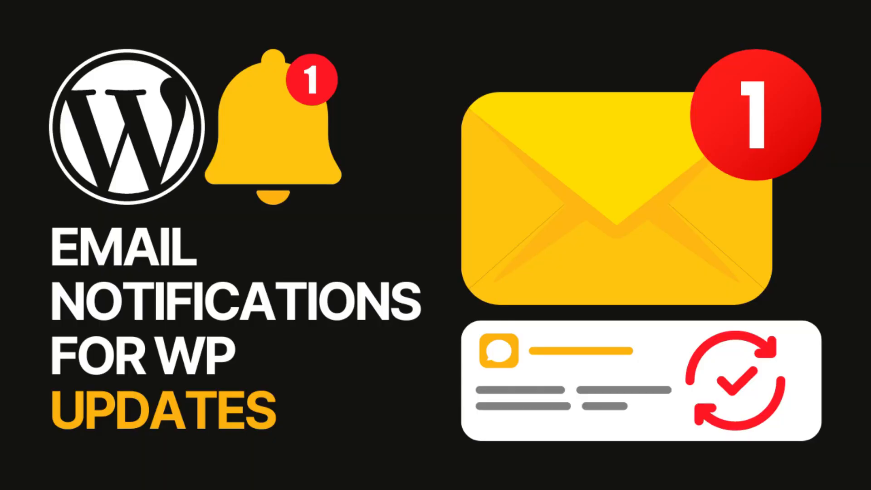